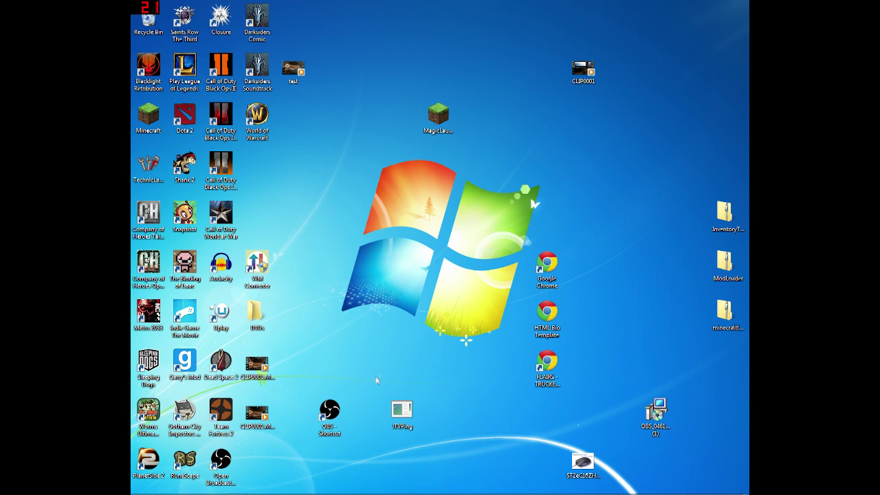
Move the OBS - Shortcut icon onto the Windows logo in the middle of the desktop.
drag(333, 415, 466, 198)
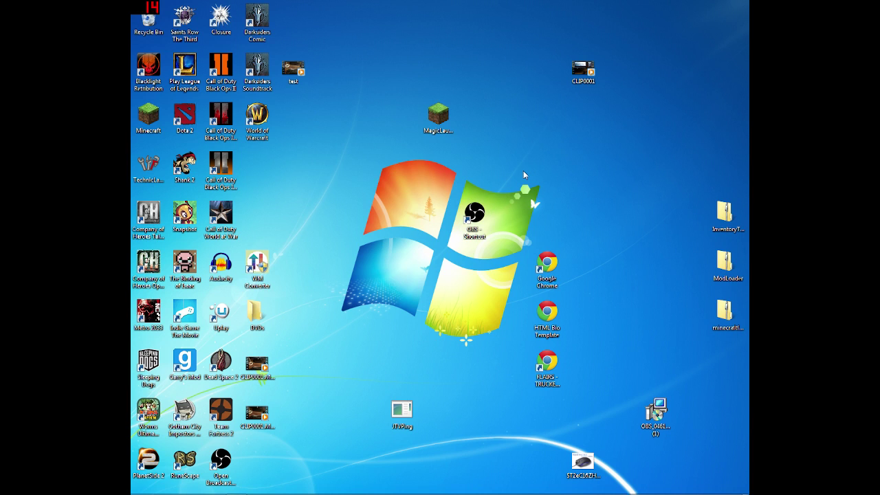
mouse_move(302, 491)
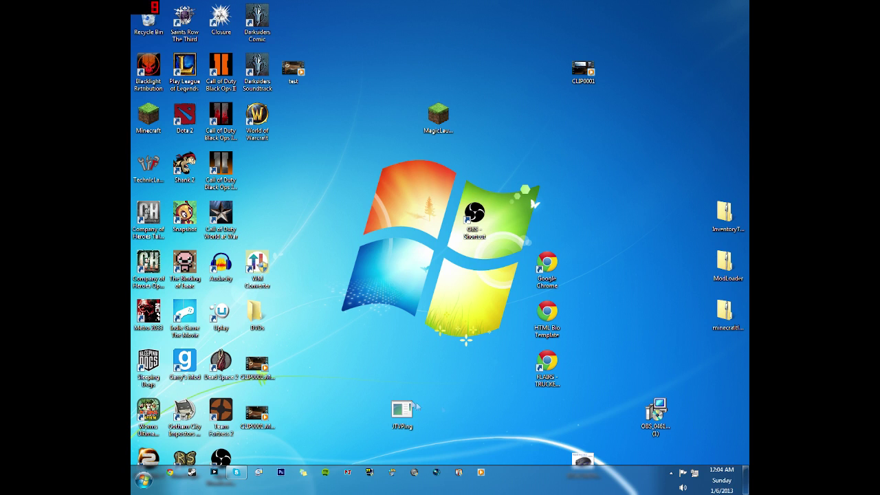
right_click(363, 180)
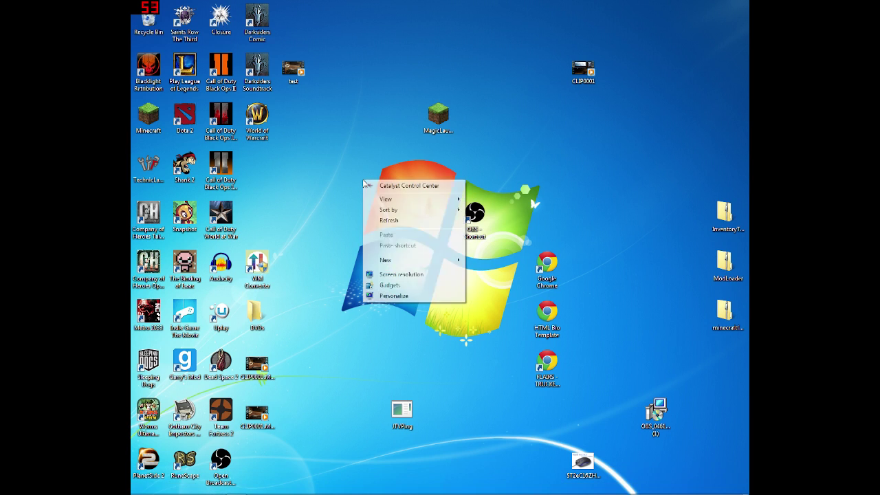
click(413, 275)
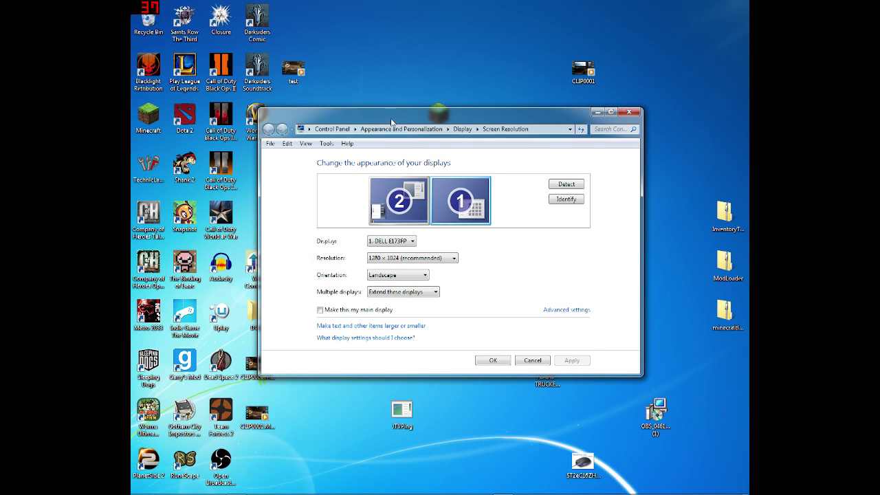
drag(390, 118, 332, 75)
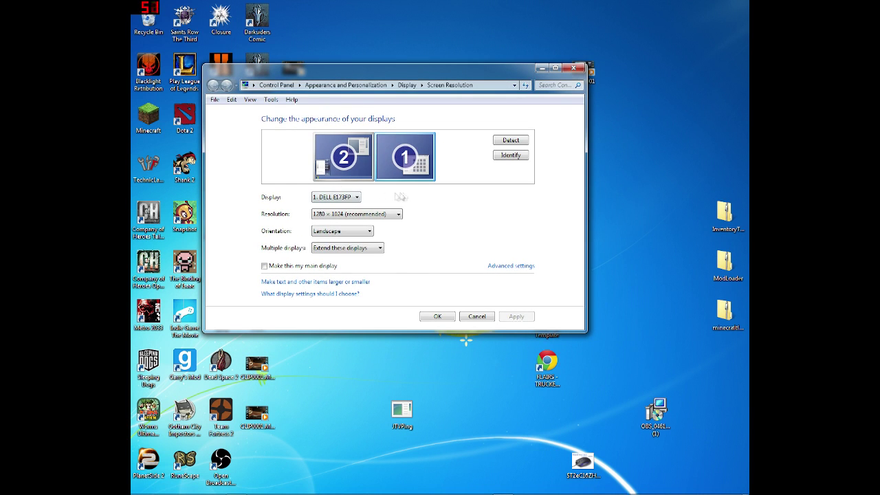
click(502, 266)
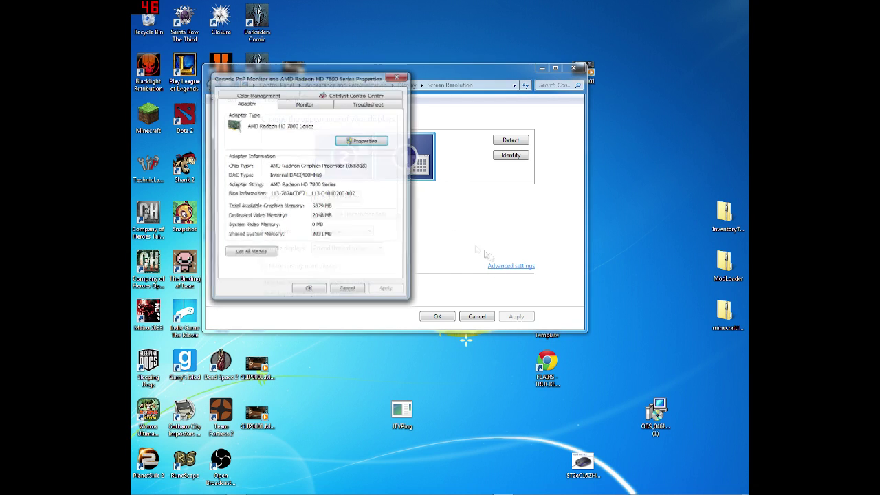
click(296, 107)
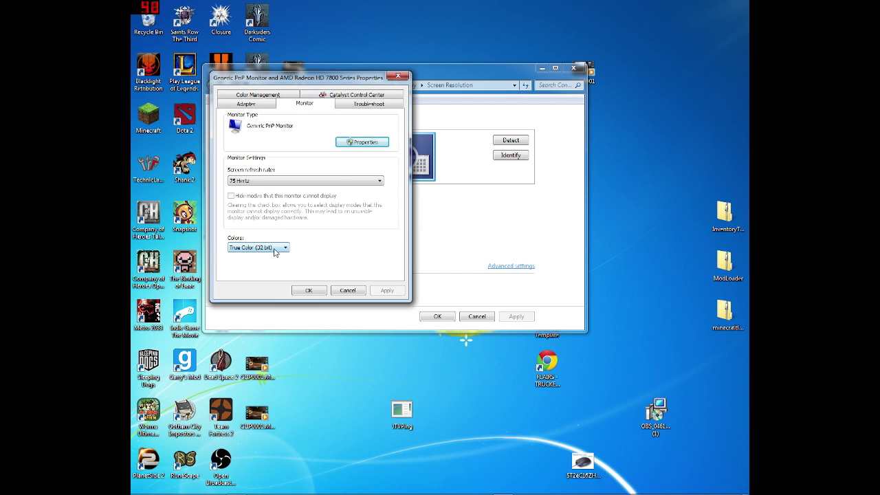
drag(341, 80, 361, 211)
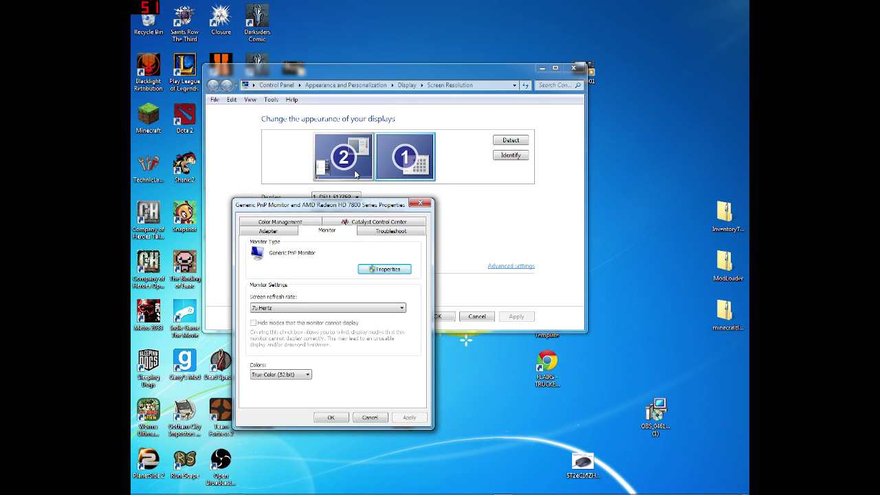
drag(365, 205, 370, 105)
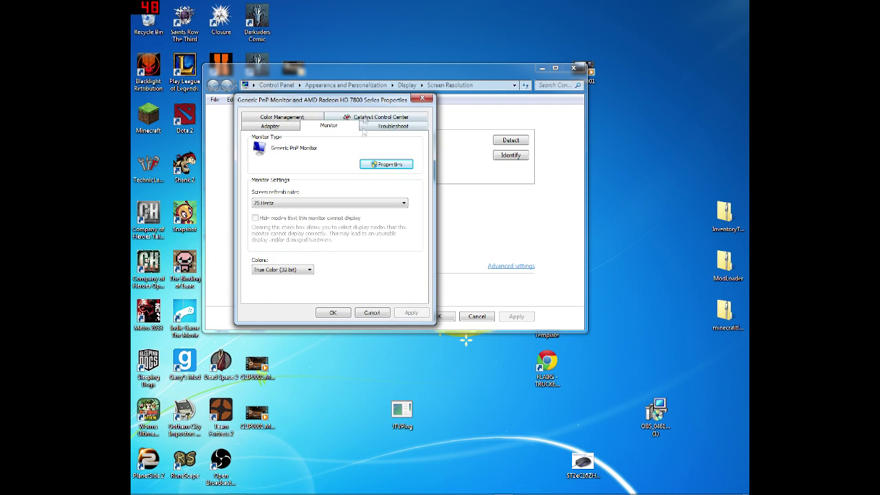
click(294, 270)
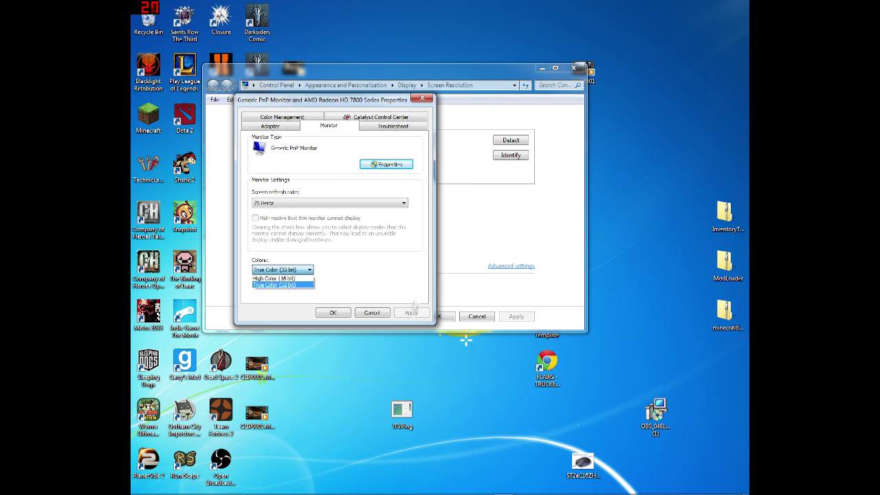
click(415, 311)
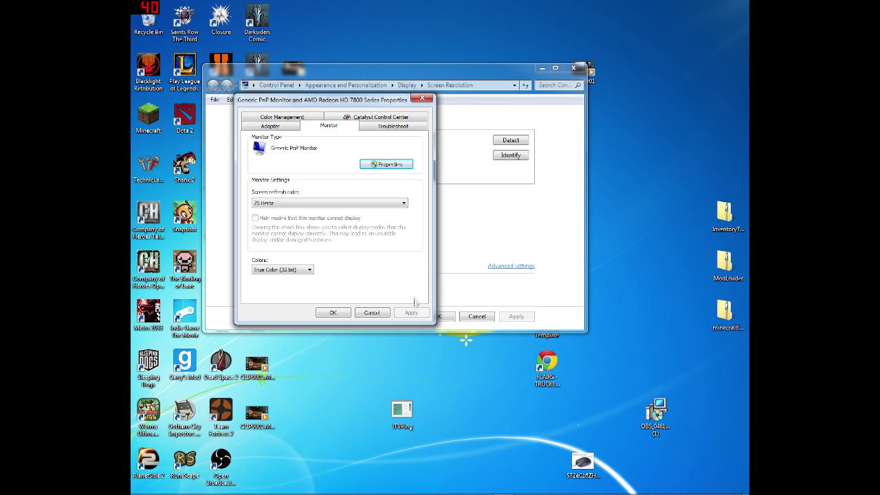
click(371, 314)
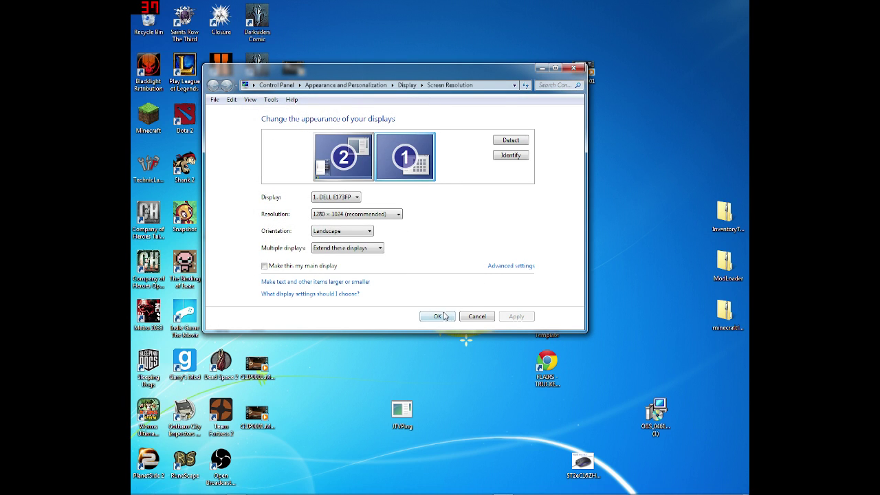
click(444, 316)
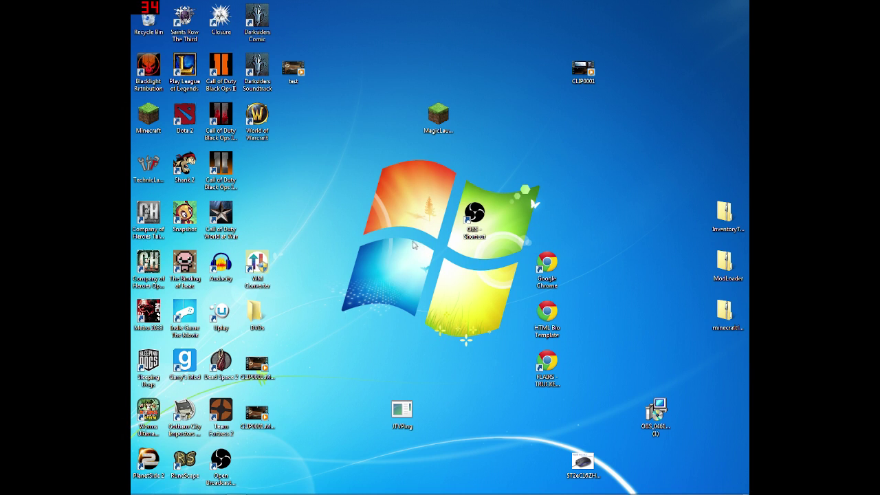
mouse_move(329, 491)
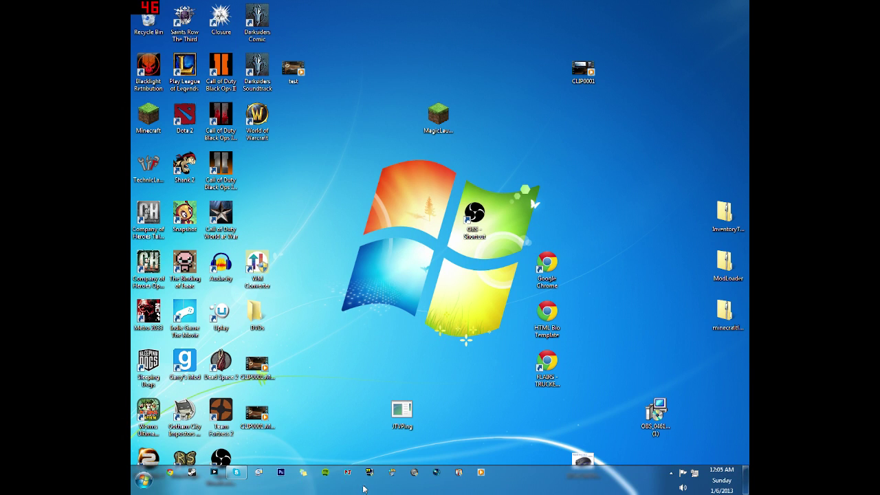
Search 'obs' in Chrome and open the Open Broadcaster Software homepage.
click(170, 474)
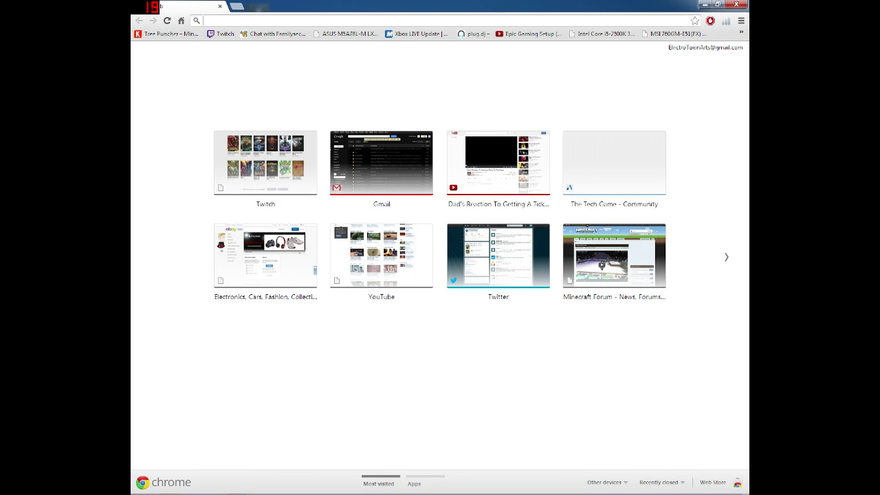
text(obs)
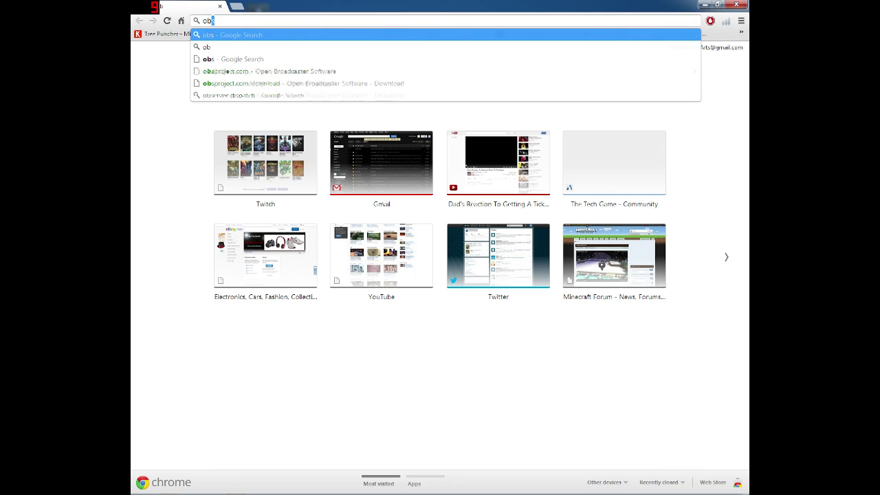
key(Return)
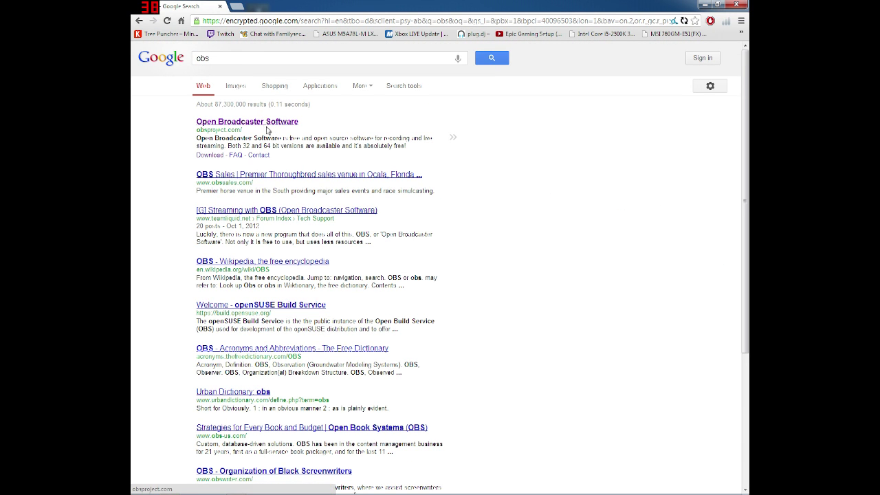
click(264, 127)
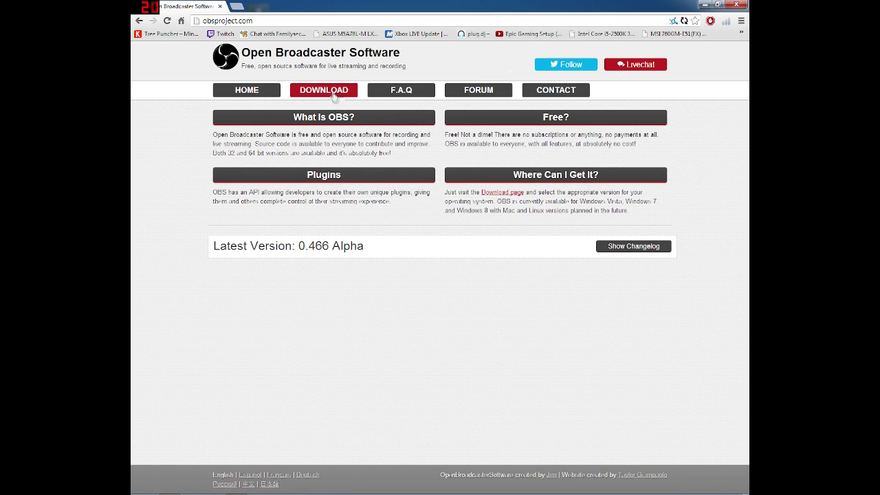
Start the OBS 0.466 Alpha download, close the SourceForge tab and minimise Chrome.
click(329, 92)
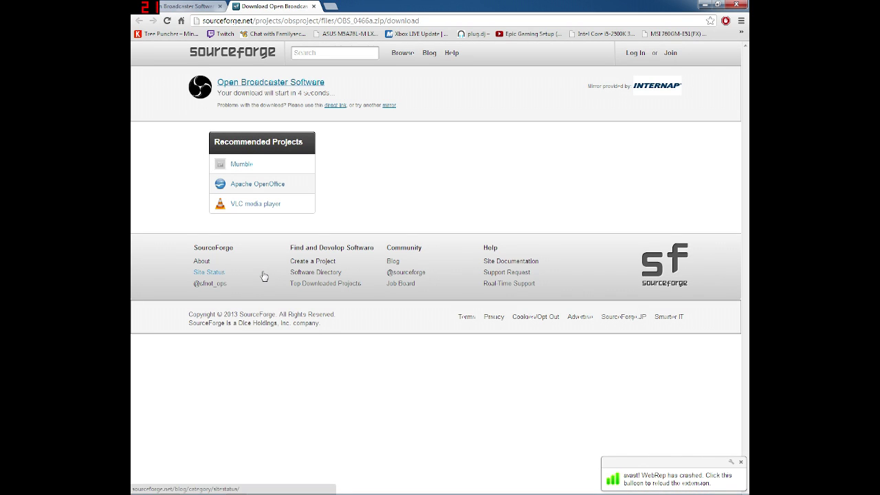
click(314, 7)
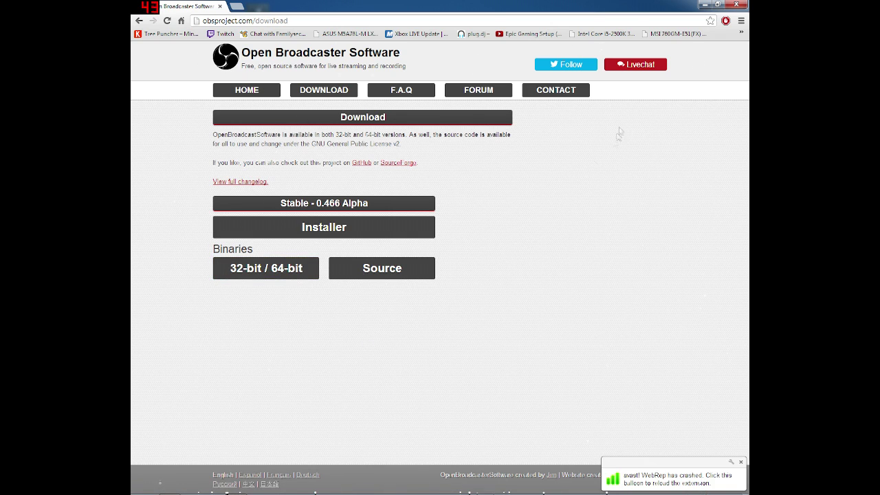
click(703, 5)
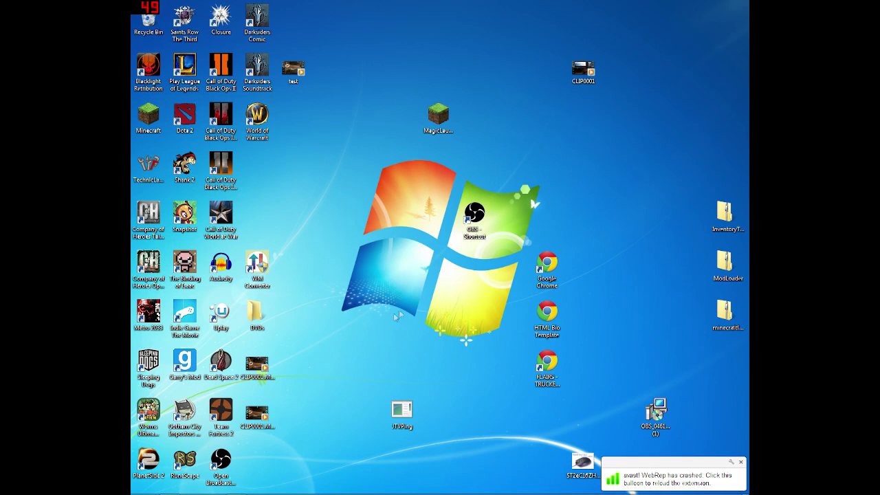
Launch OBS v0.461a from the desktop shortcut past the security warning and open Settings.
double_click(475, 215)
click(468, 262)
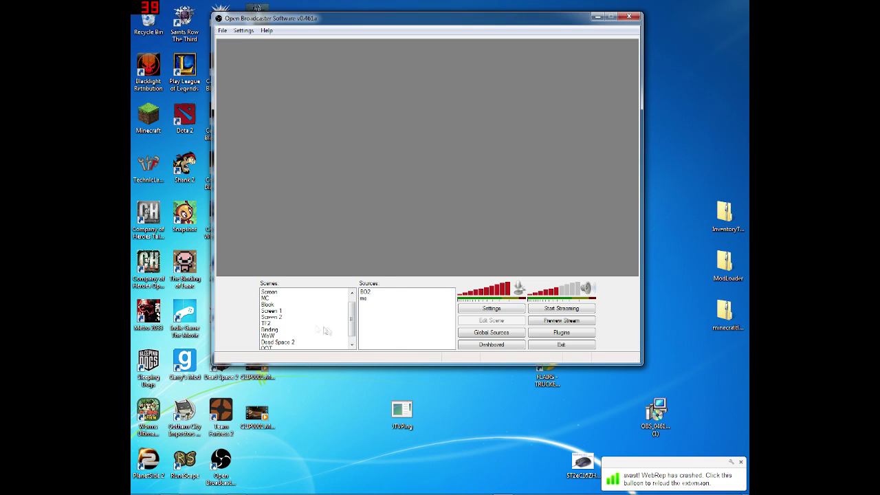
click(490, 309)
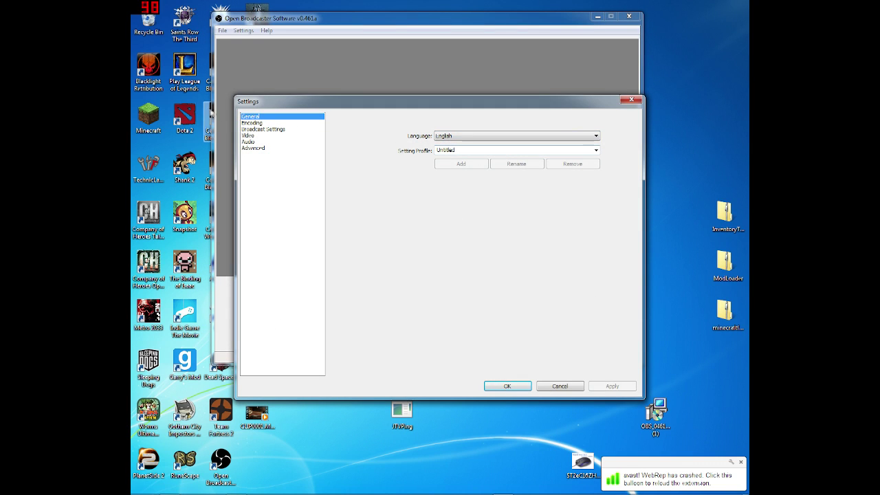
Keep encoding at Quality Balance 7 and AAC audio bitrate 128, then go to Broadcast Settings.
click(258, 125)
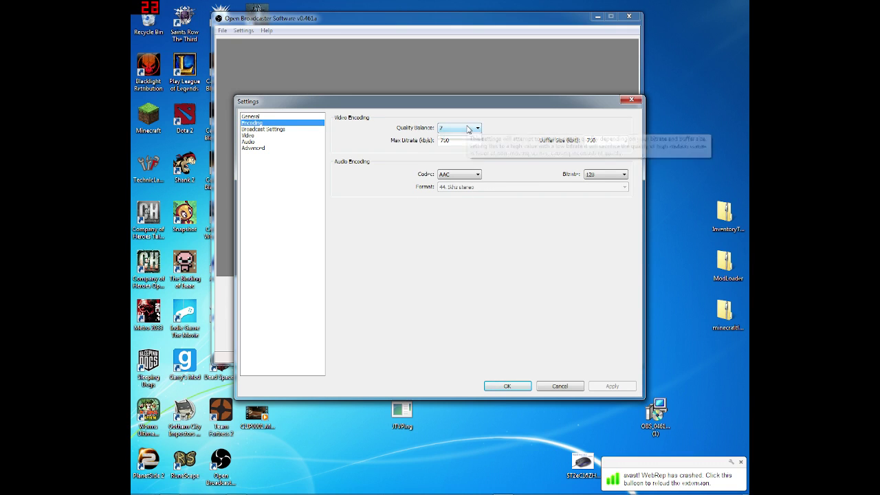
click(470, 129)
click(526, 127)
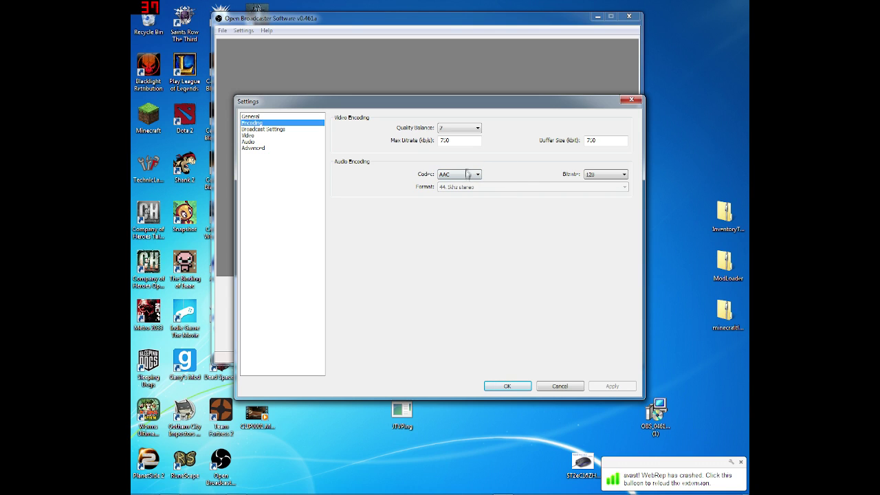
click(609, 175)
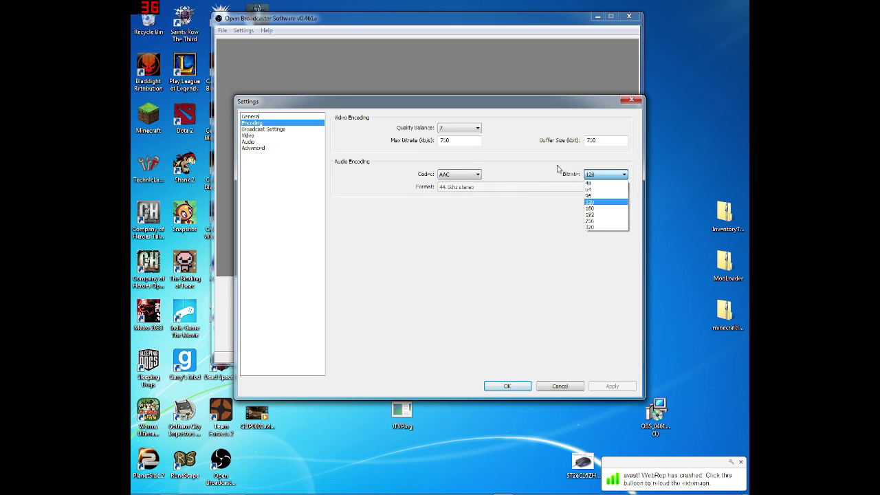
click(531, 266)
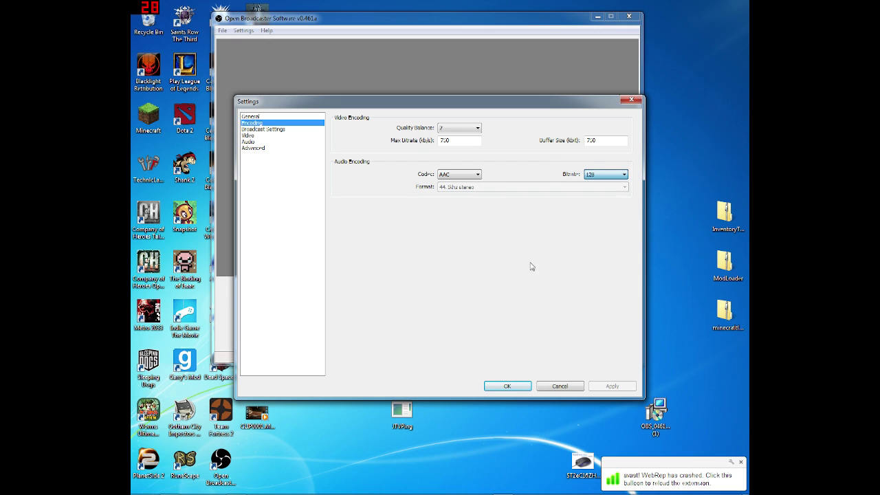
click(268, 130)
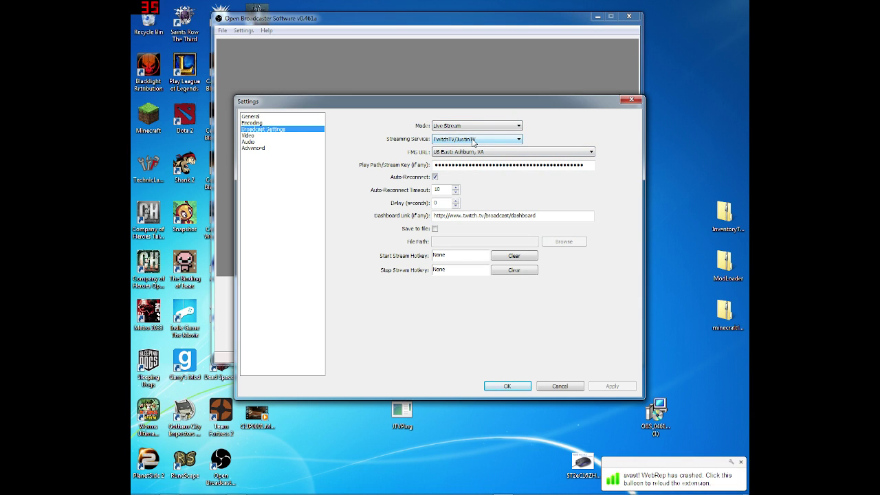
Keep TwitchTV/JustinTV as the streaming service with the US East: Ashburn, VA server.
click(473, 140)
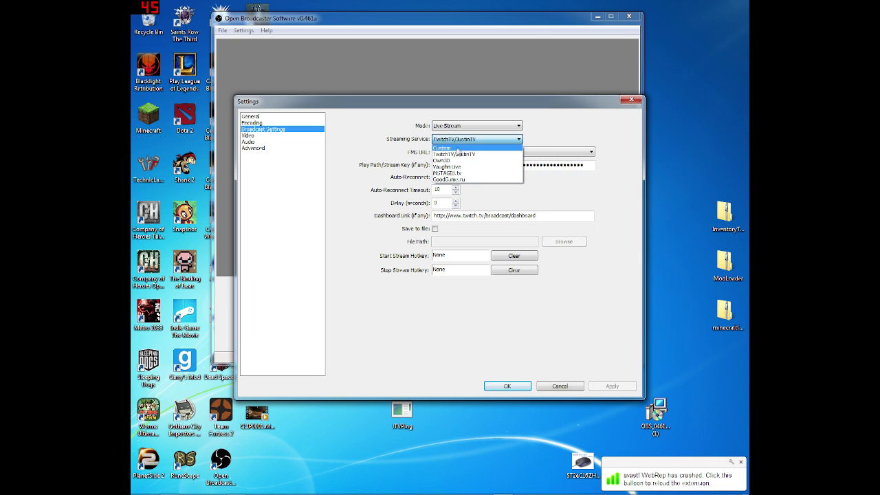
click(471, 154)
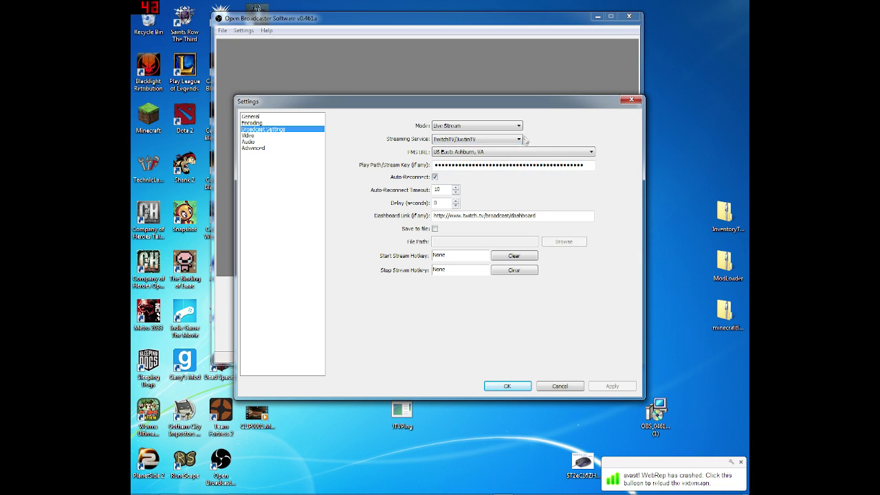
click(482, 153)
click(604, 150)
Run the JTVPing latency test on Twitch ingest servers, close it, and return to Chrome.
double_click(401, 410)
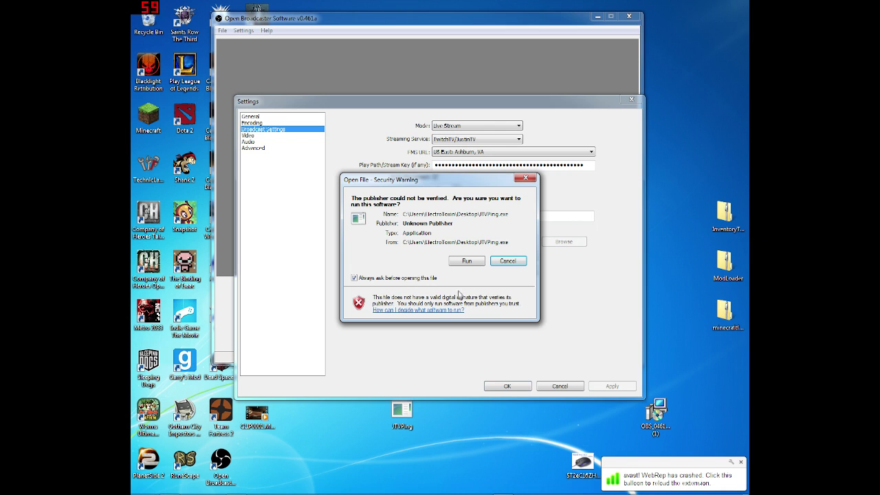
click(483, 261)
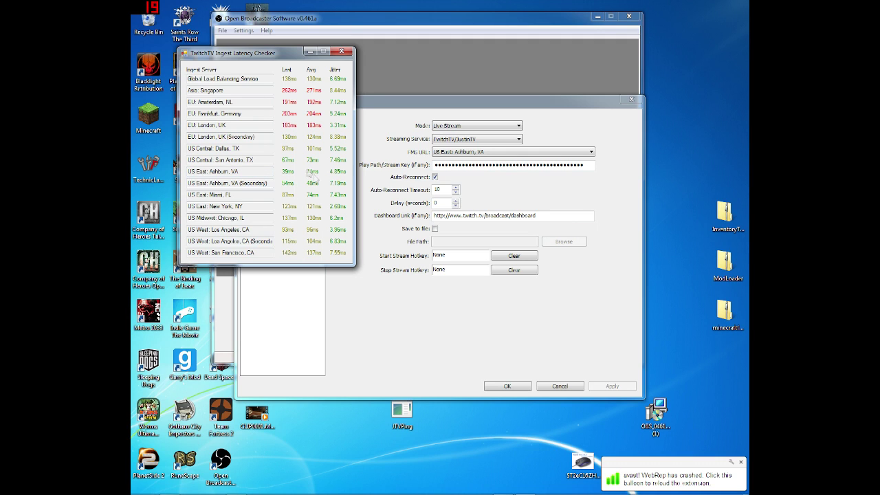
click(342, 51)
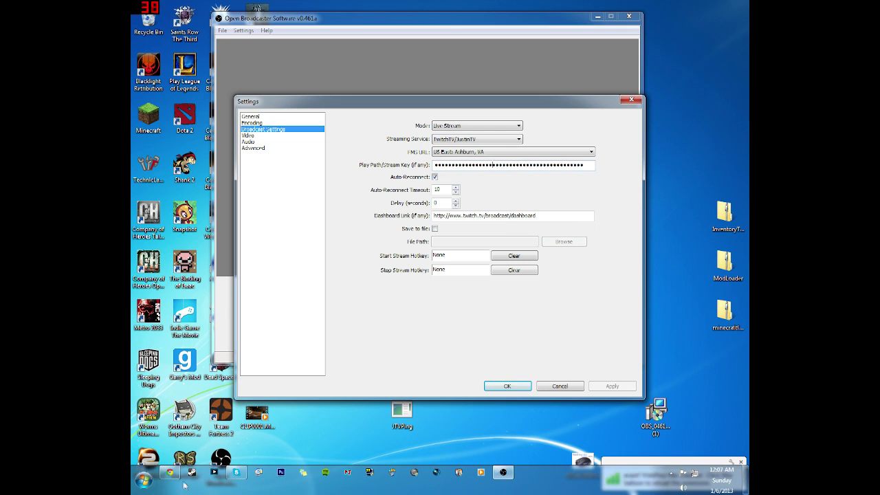
click(170, 479)
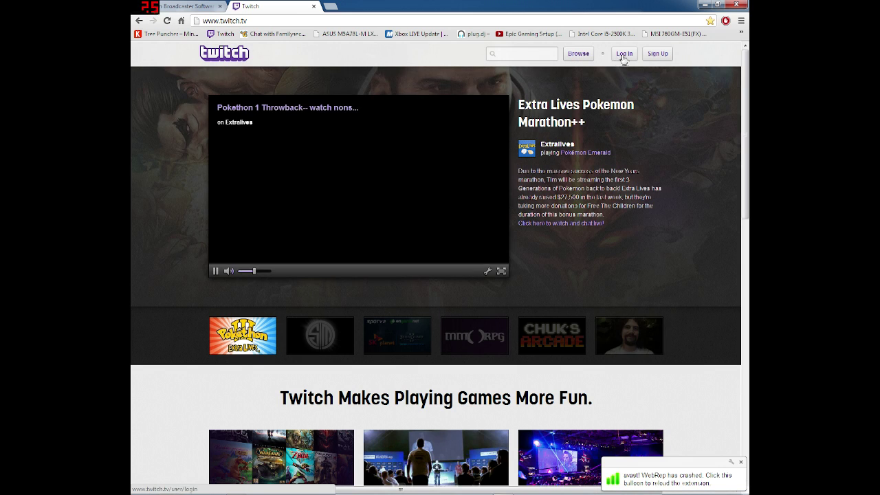
Sign in to Twitch with the account username and password.
click(623, 55)
text(el)
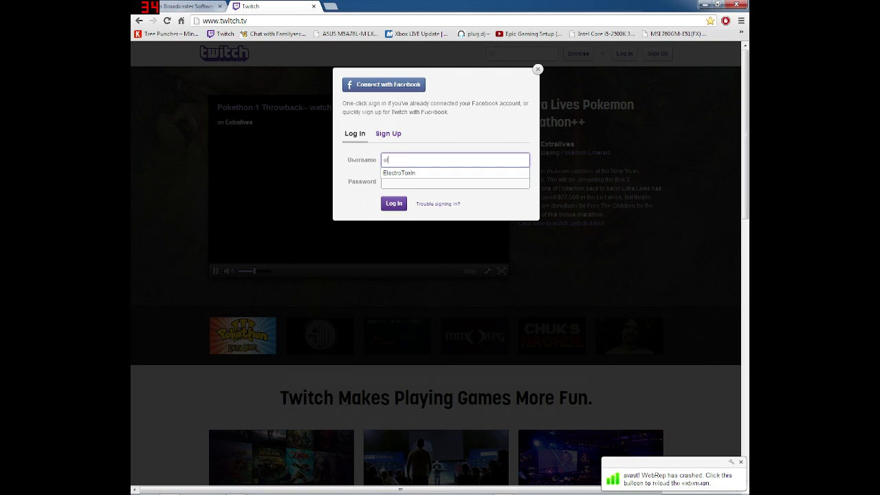
key(Down)
key(Tab)
text(*)
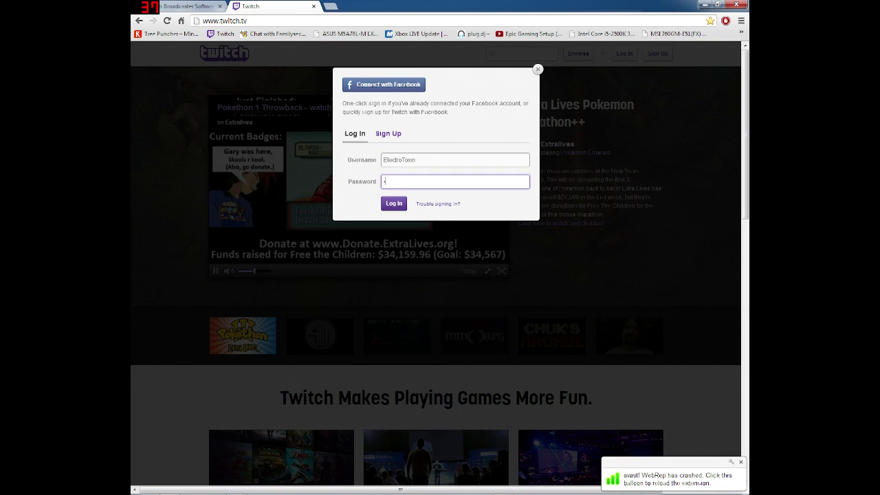
text(*******)
key(Return)
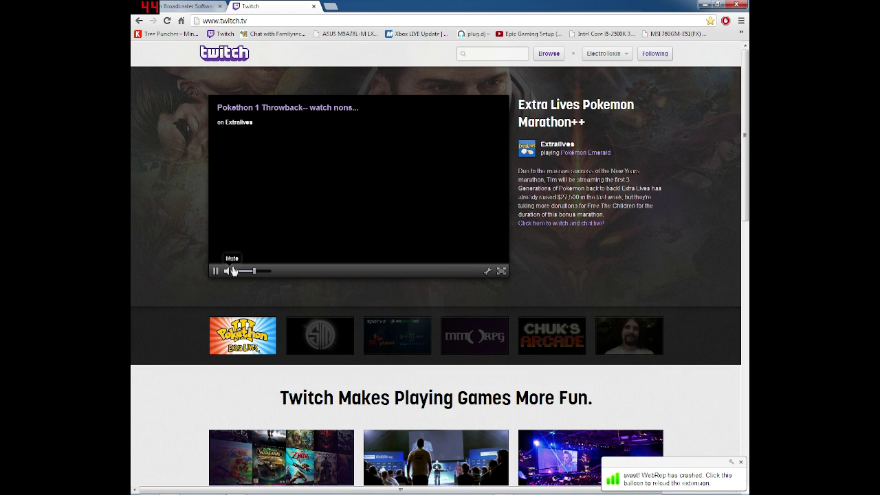
Open Twitch's broadcasting page via Get Started, then minimise Chrome.
scroll(217, 267, down, 5)
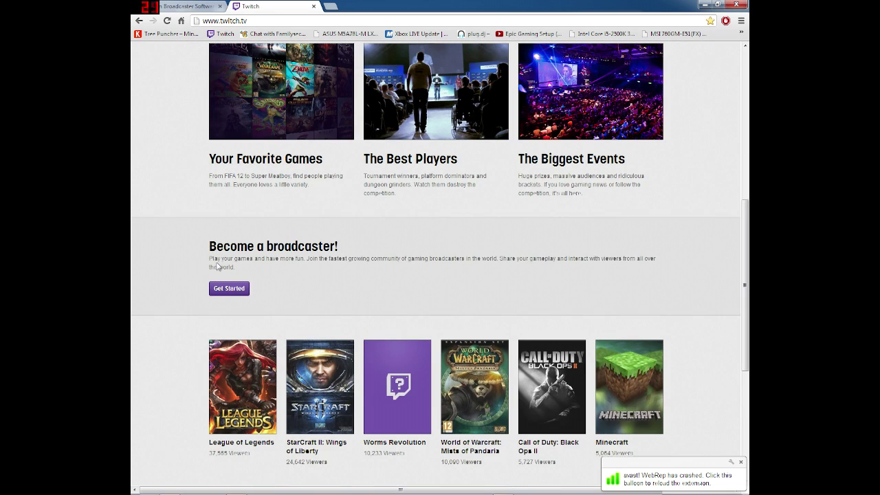
click(230, 289)
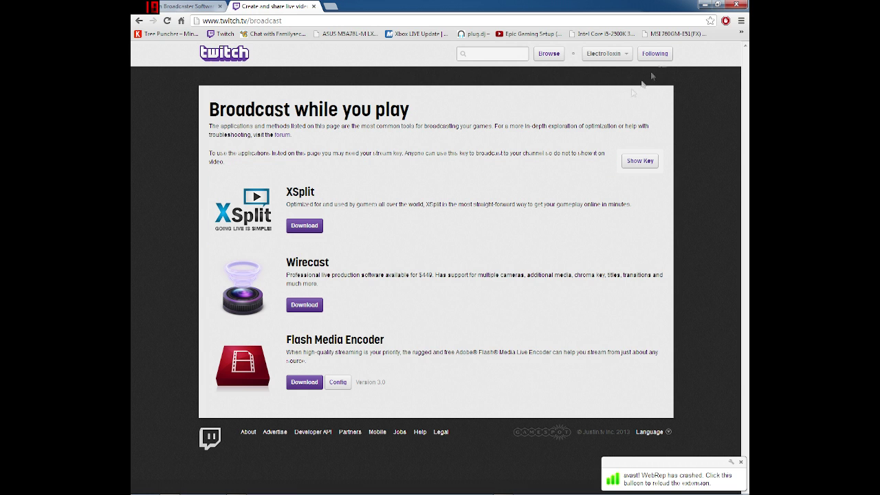
click(704, 5)
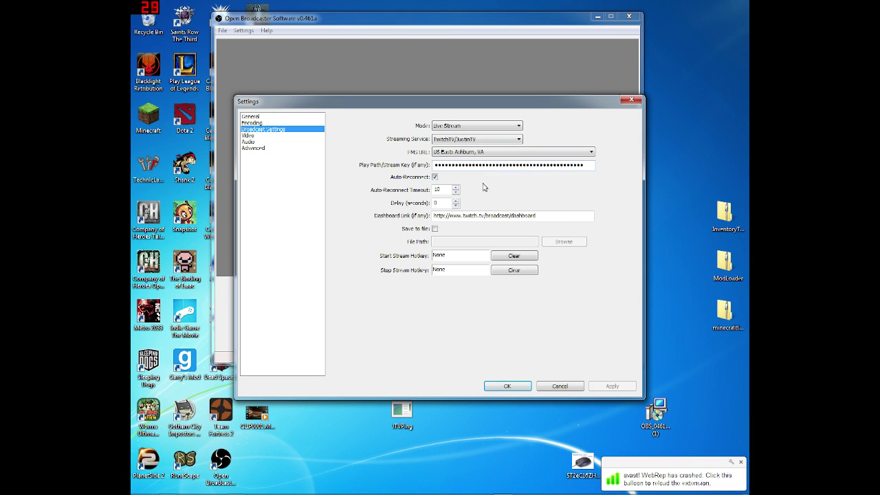
Move the Settings dialog to the bottom of the screen to reveal the OBS main window.
click(564, 218)
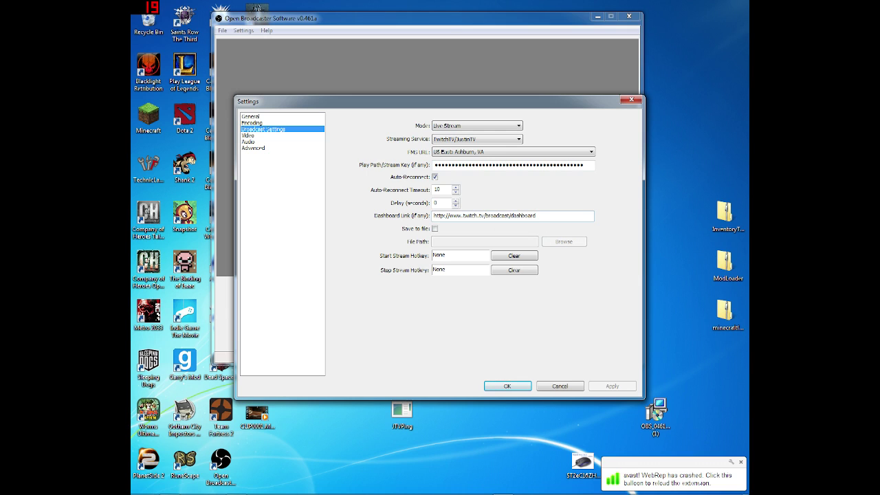
drag(568, 102, 578, 394)
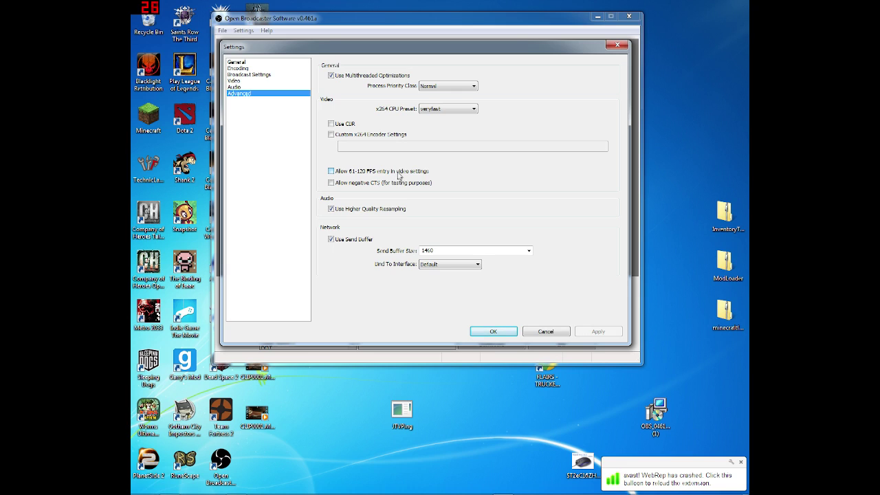
Review the 960x540, 40 FPS video settings and cancel out of Settings.
click(241, 81)
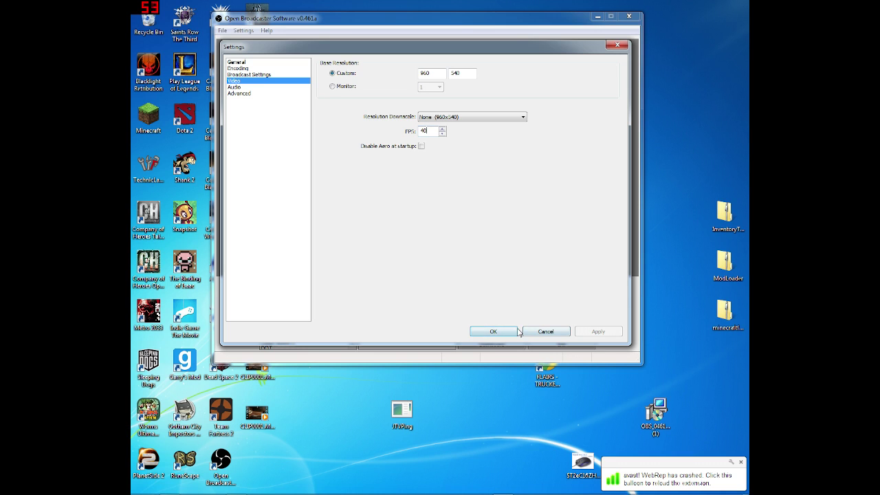
click(548, 335)
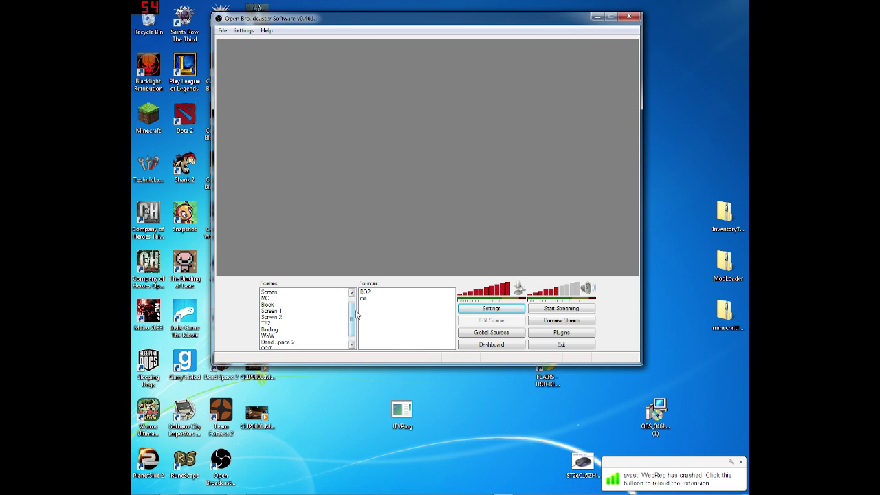
Add a scene named BO2, then move OBS aside and select the Black Ops II Zombies shortcut.
scroll(353, 316, down, 1)
right_click(276, 348)
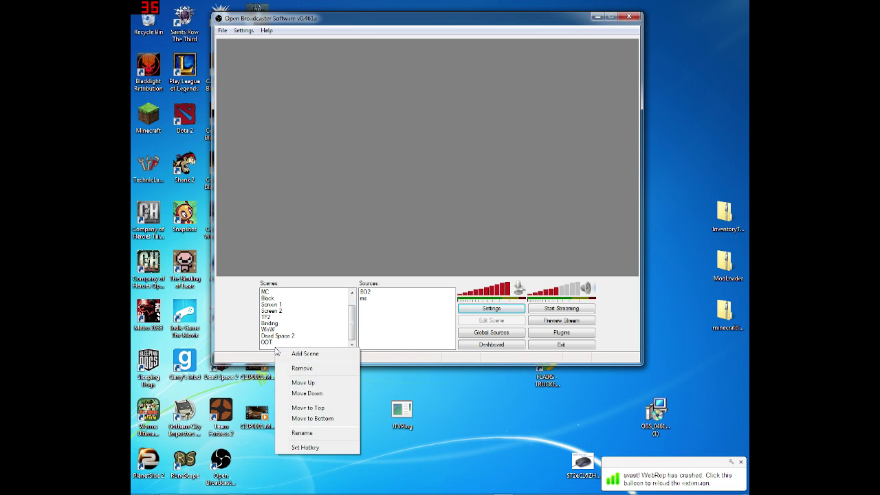
click(304, 354)
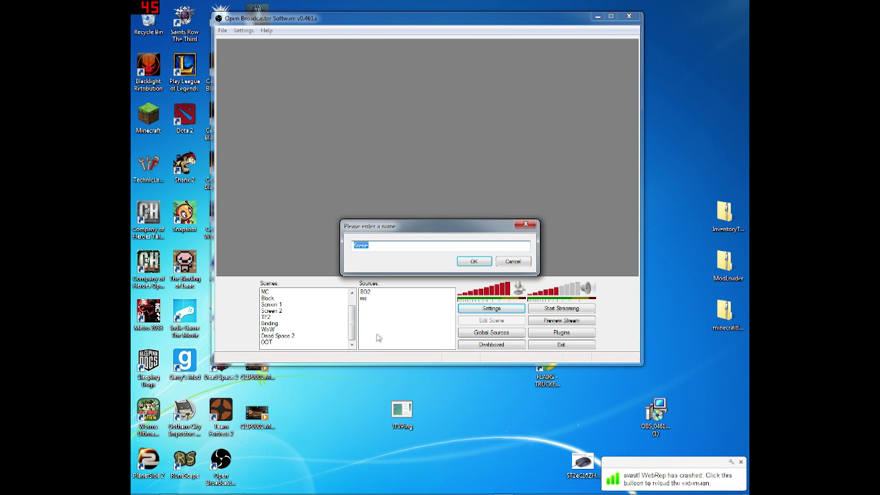
mouse_move(322, 490)
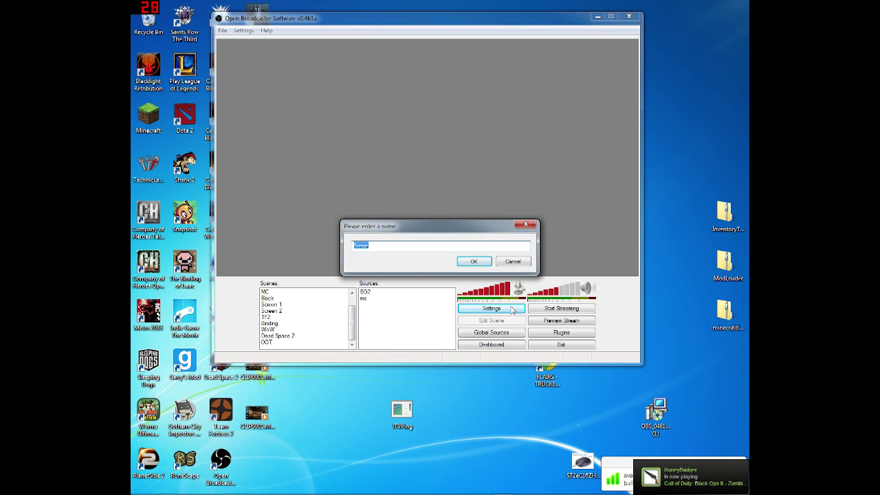
text(BO2)
key(Return)
drag(413, 18, 501, 36)
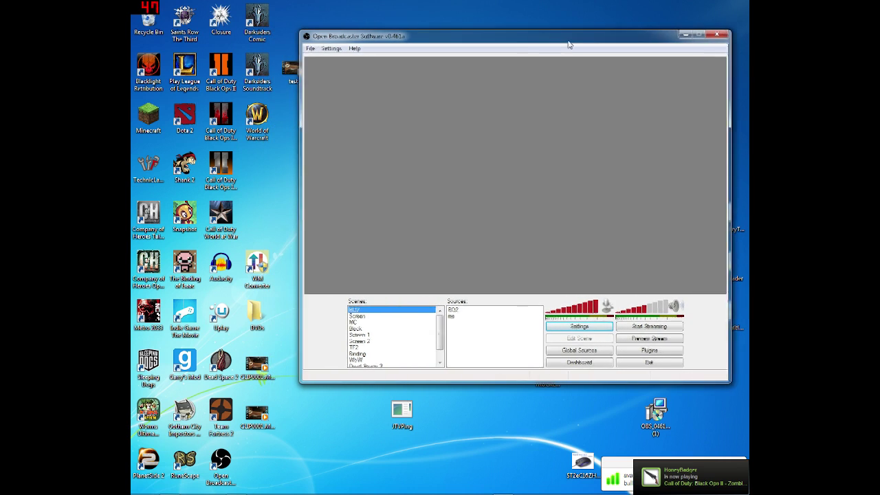
click(221, 123)
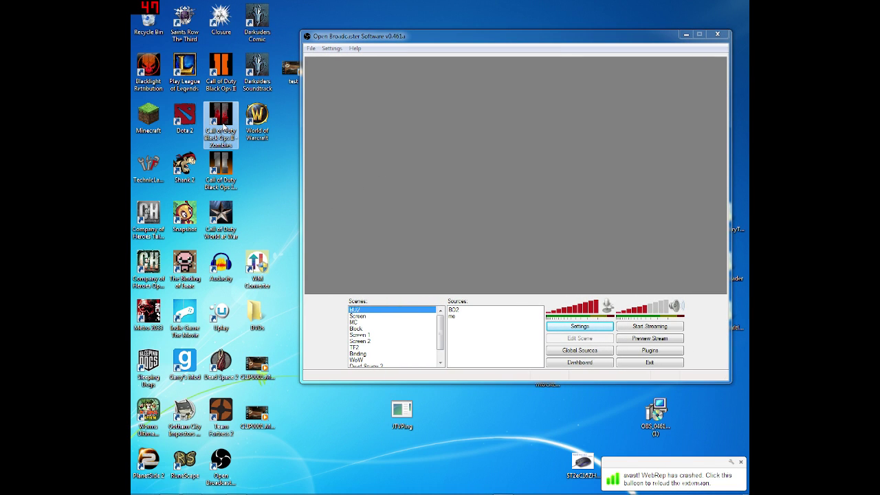
Launch Black Ops II Zombies from its desktop shortcut.
double_click(223, 124)
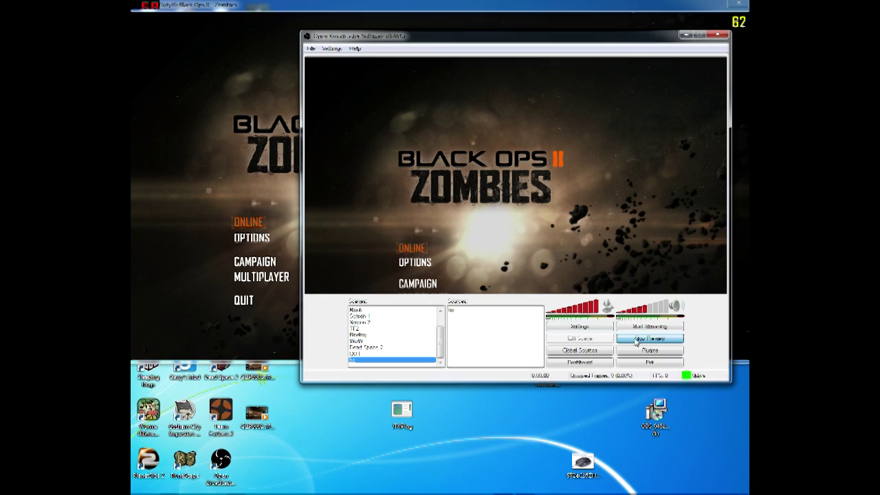
In scene-editing mode, drag the bo capture's corners until the game fills the preview, then leave editing.
click(580, 339)
drag(520, 39, 492, 80)
click(441, 145)
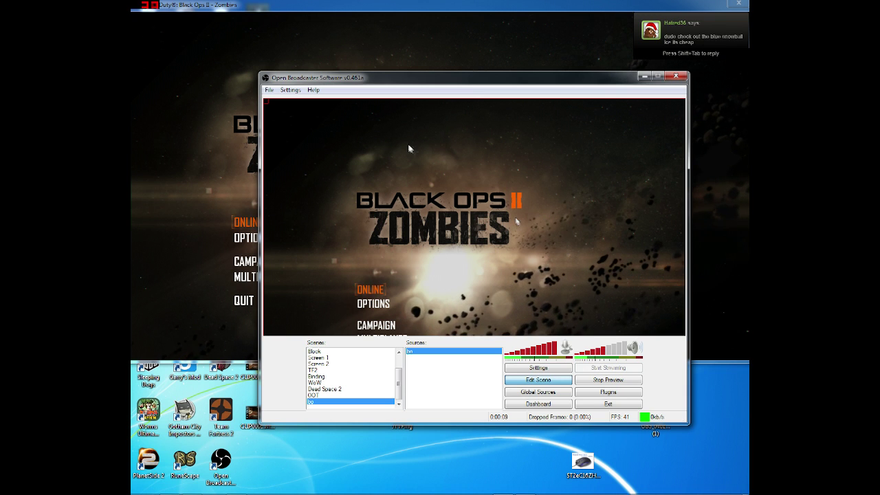
drag(444, 146, 456, 159)
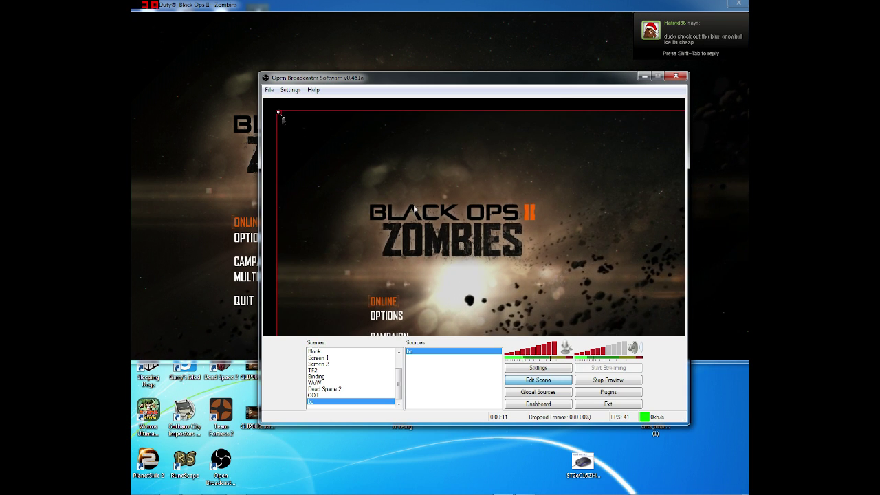
drag(278, 111, 320, 144)
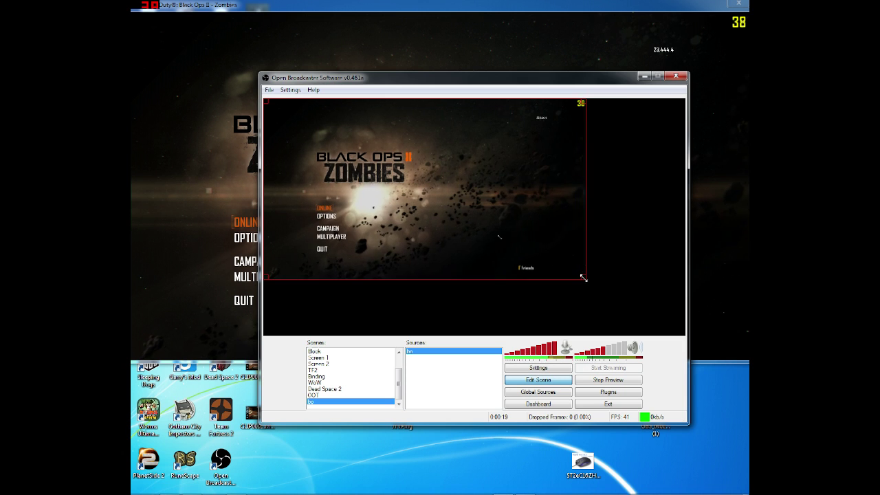
drag(580, 277, 655, 334)
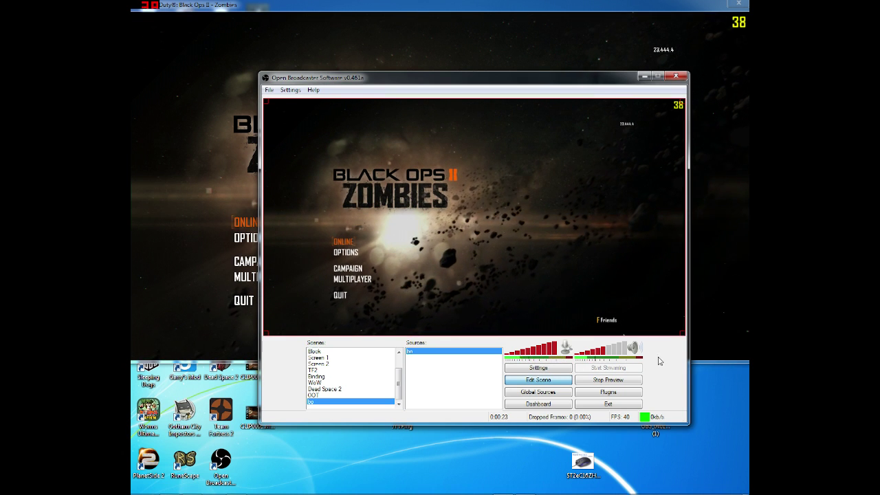
click(520, 382)
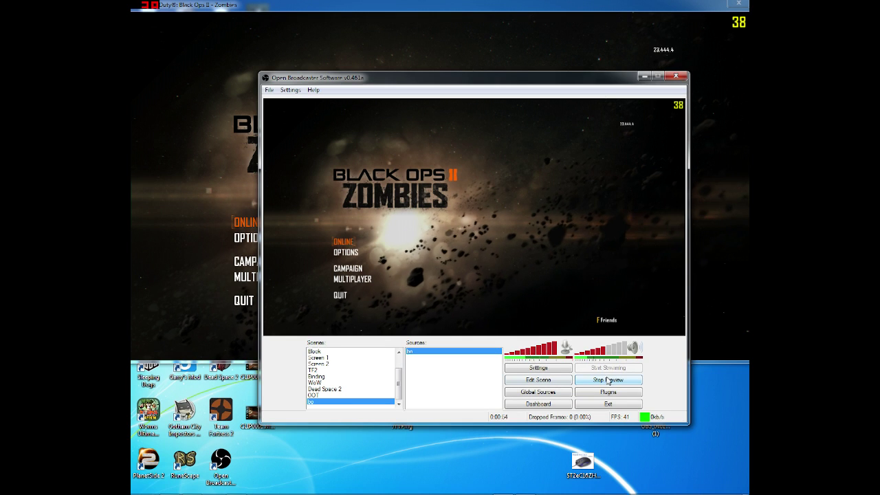
Run a brief test stream, restart the game preview, and mute desktop audio with F8.
click(609, 379)
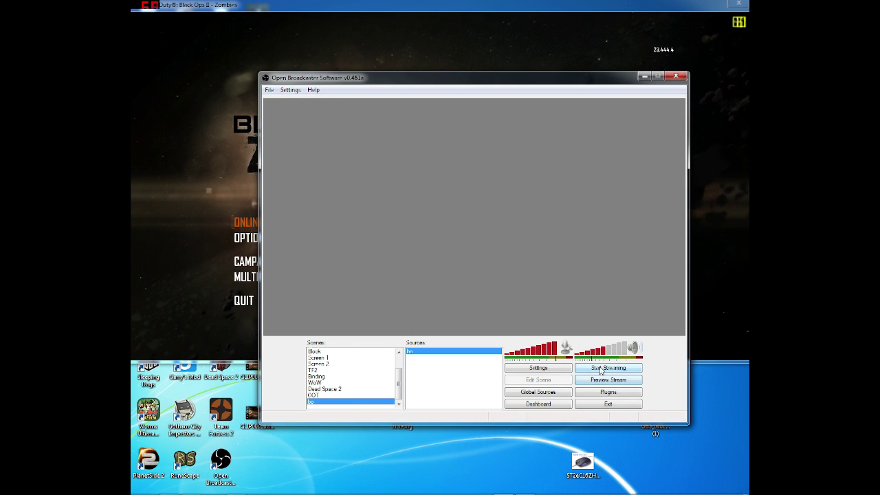
click(600, 369)
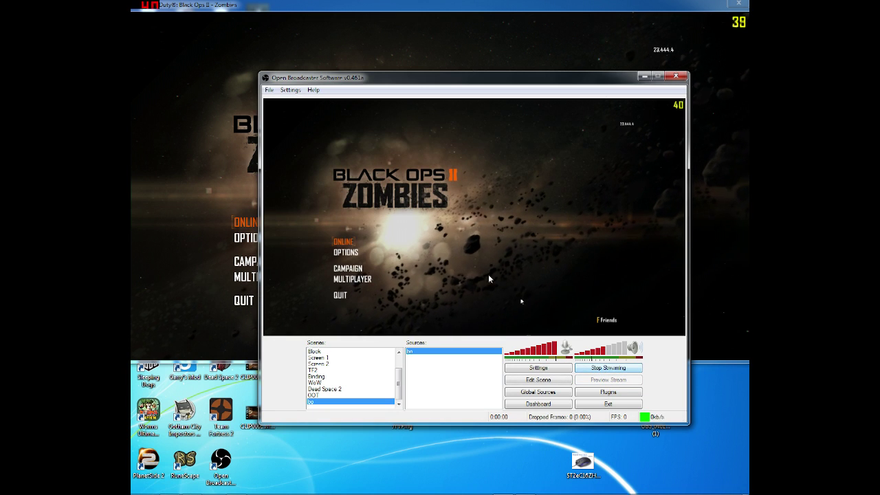
click(598, 369)
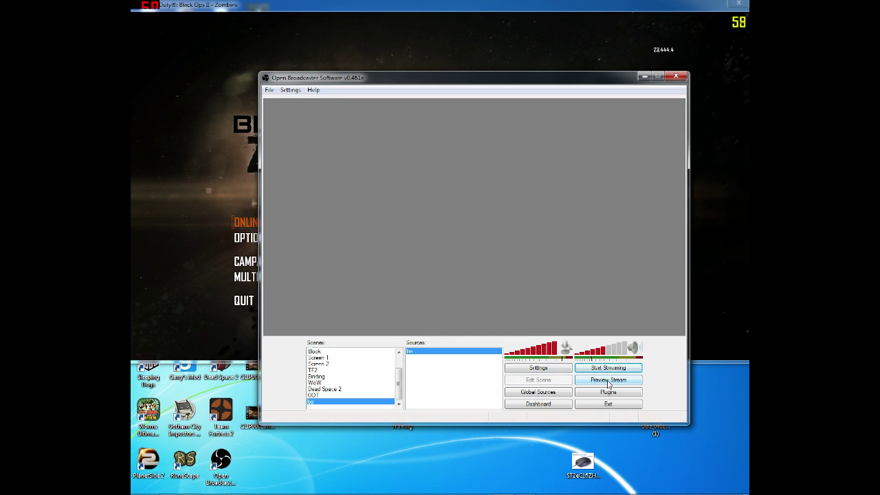
click(608, 381)
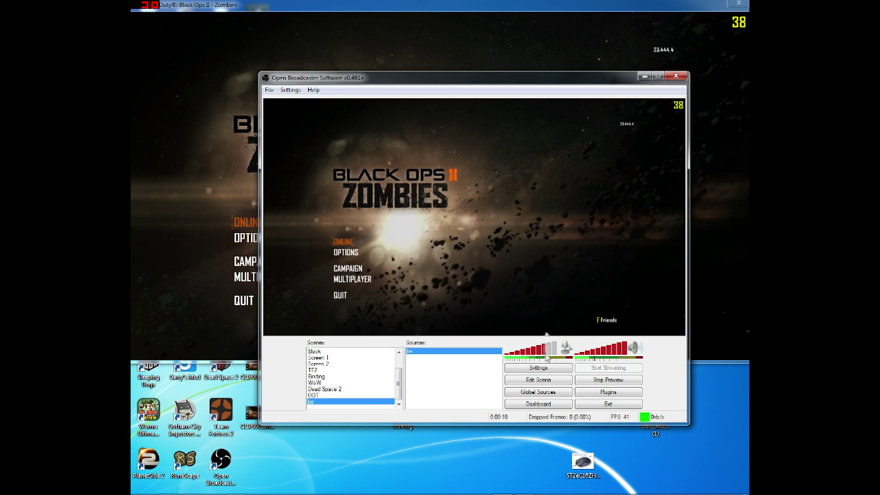
key(F8)
key(F8)
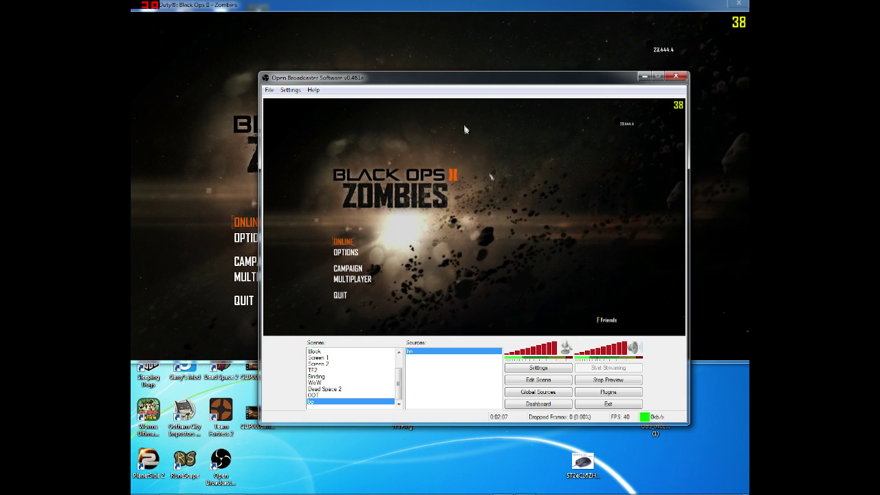
click(290, 90)
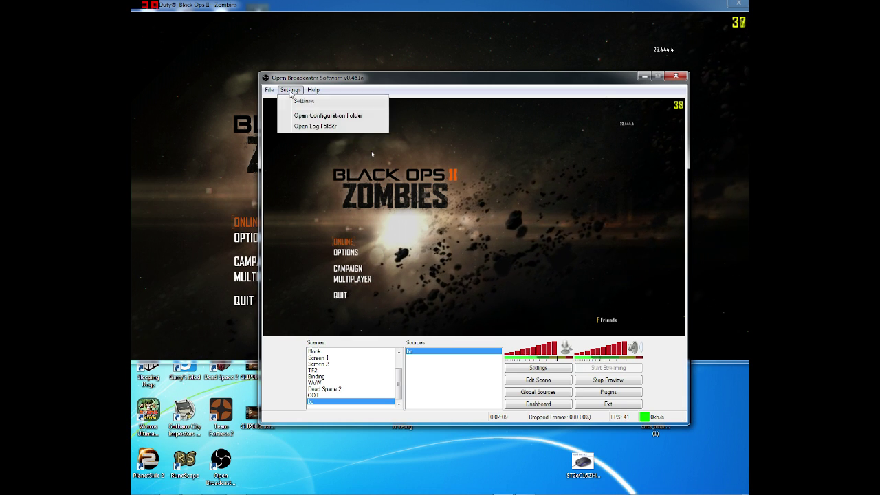
click(561, 163)
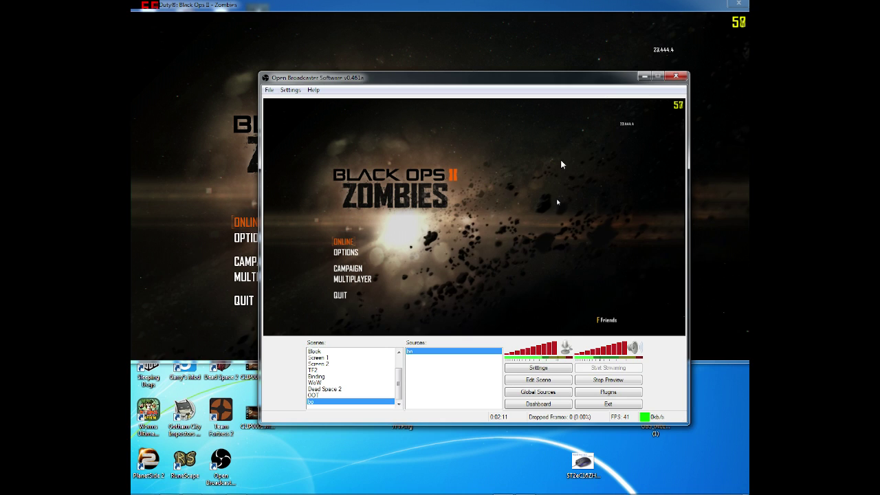